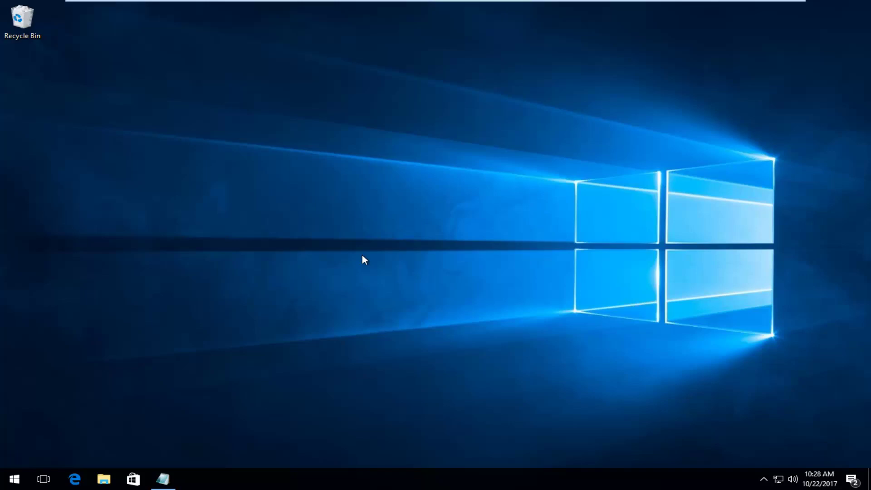
Search the Start menu for 'file explorer options' and open the File Explorer Options dialog.
{"action": "left_click", "coordinate": [3, 476]}
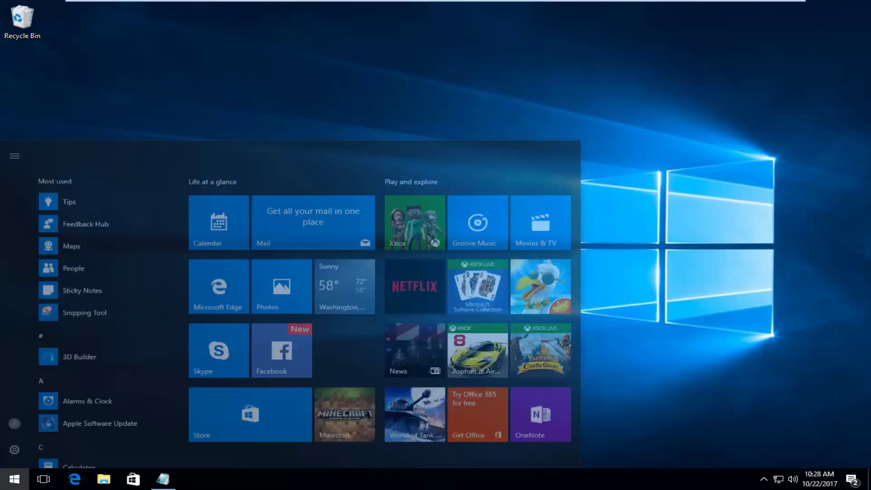
{"action": "type", "text": "file explorer"}
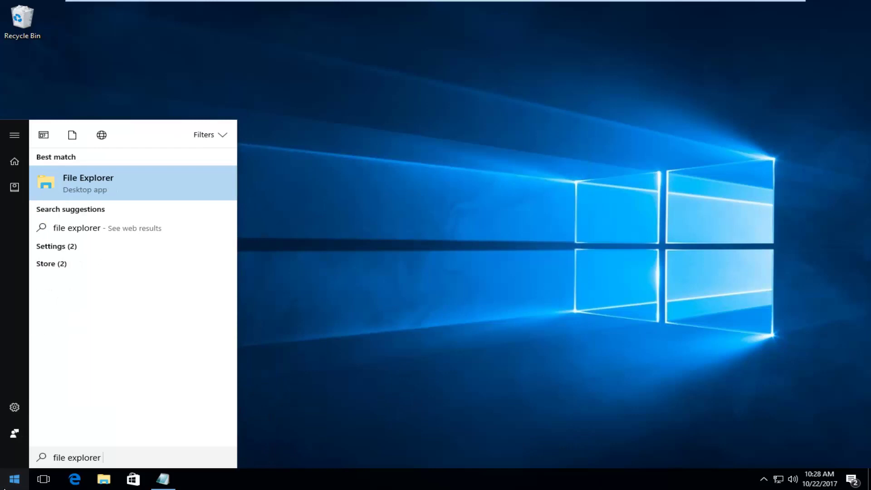
{"action": "type", "text": " options"}
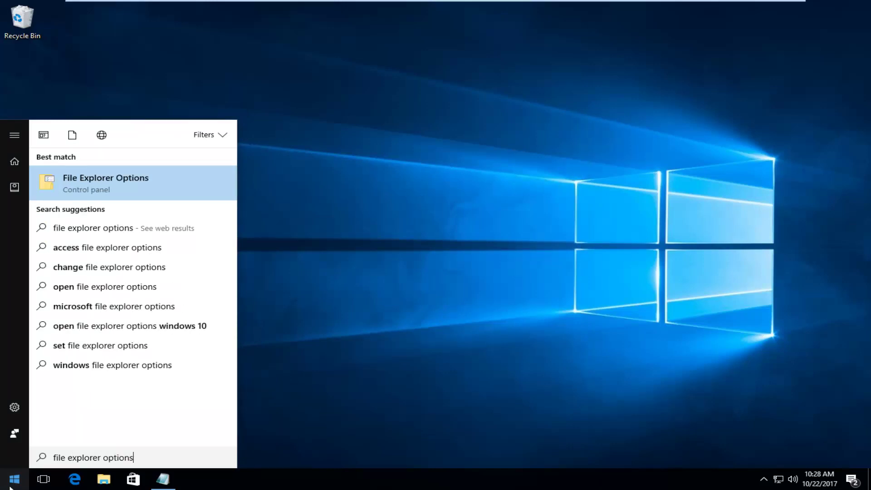
{"action": "left_click", "coordinate": [88, 181]}
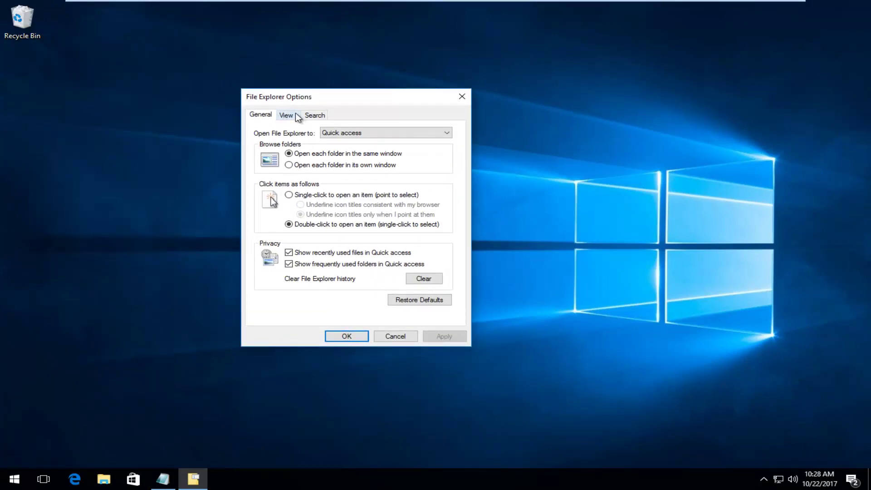
Turn on 'Show hidden files, folders, and drives' in the View settings, apply, and close.
{"action": "left_click", "coordinate": [286, 116]}
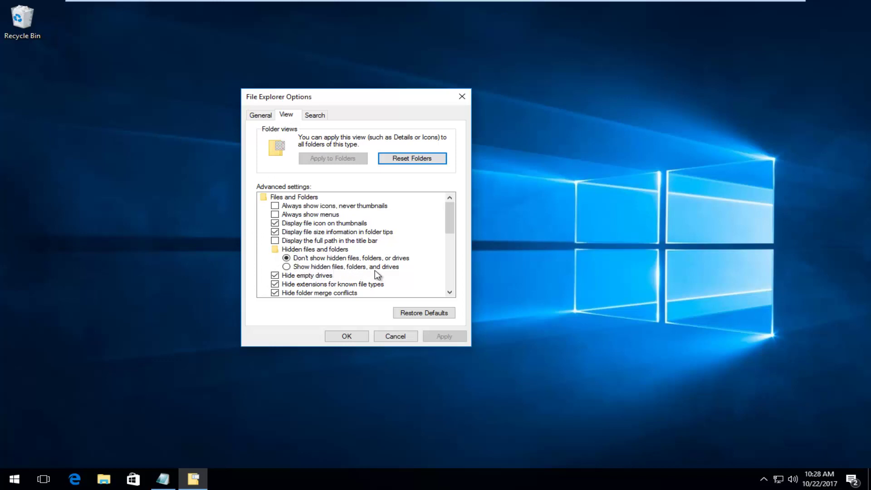
{"action": "left_click", "coordinate": [287, 266]}
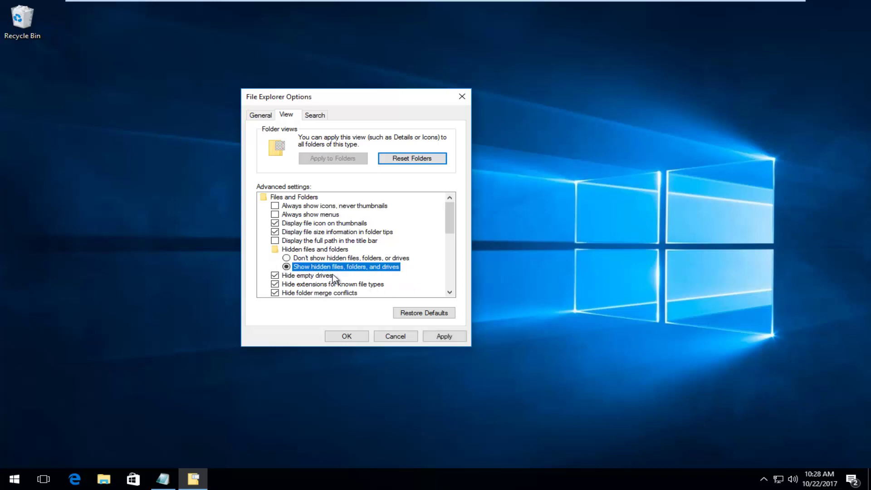
{"action": "left_click", "coordinate": [439, 338]}
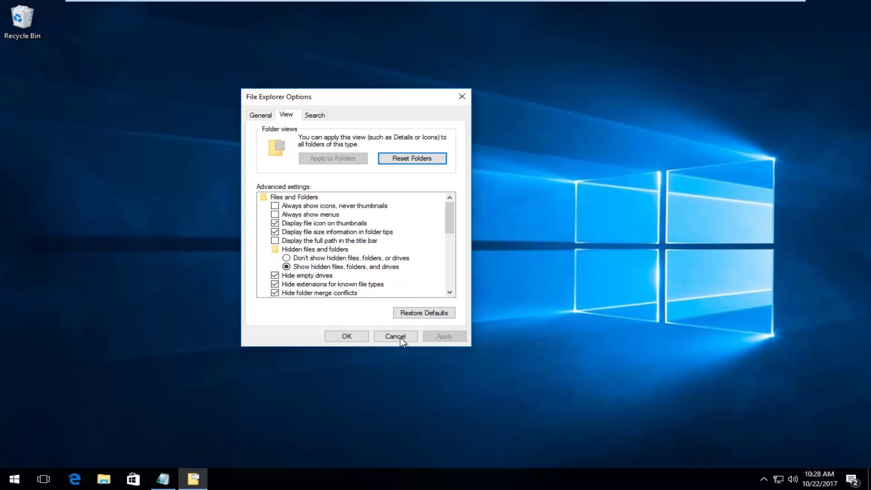
{"action": "left_click", "coordinate": [347, 336]}
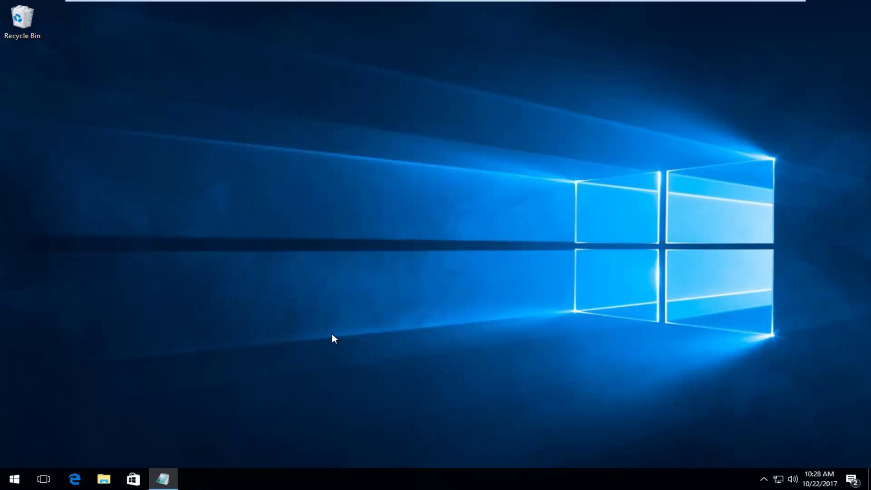
Launch the File Explorer desktop app from a Start menu search for 'file explorer'.
{"action": "left_click", "coordinate": [5, 484]}
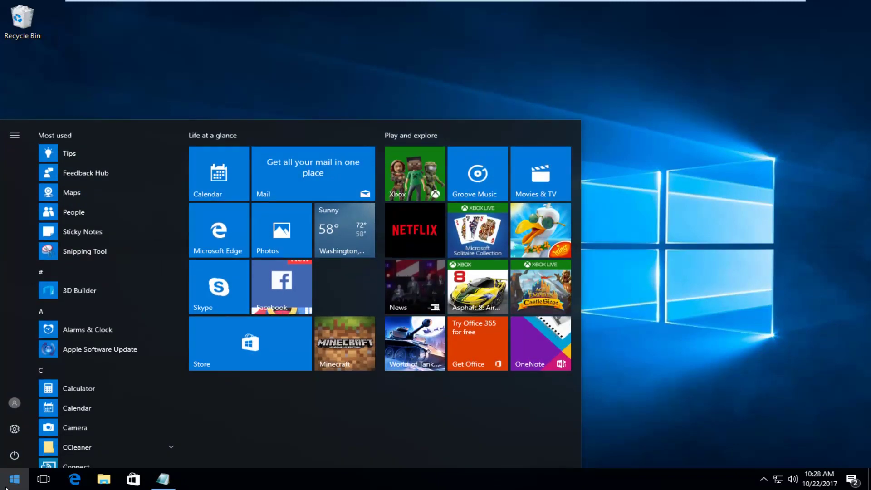
{"action": "type", "text": "file explorer"}
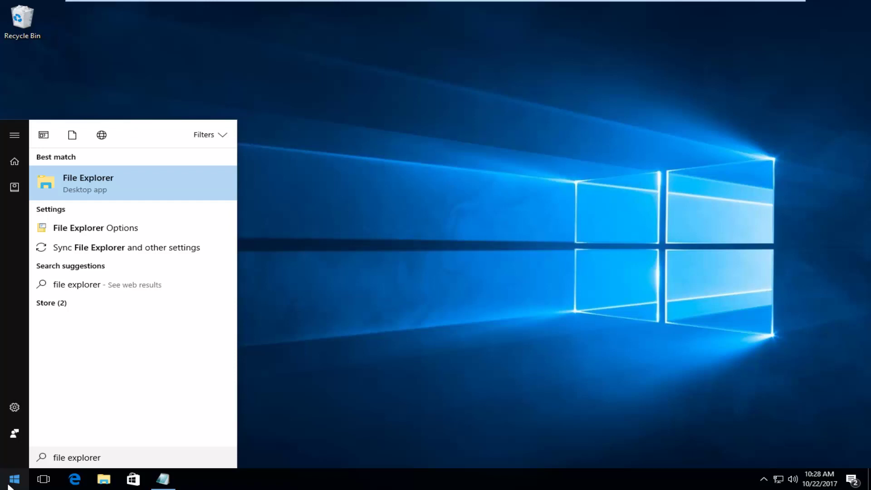
{"action": "left_click", "coordinate": [116, 177]}
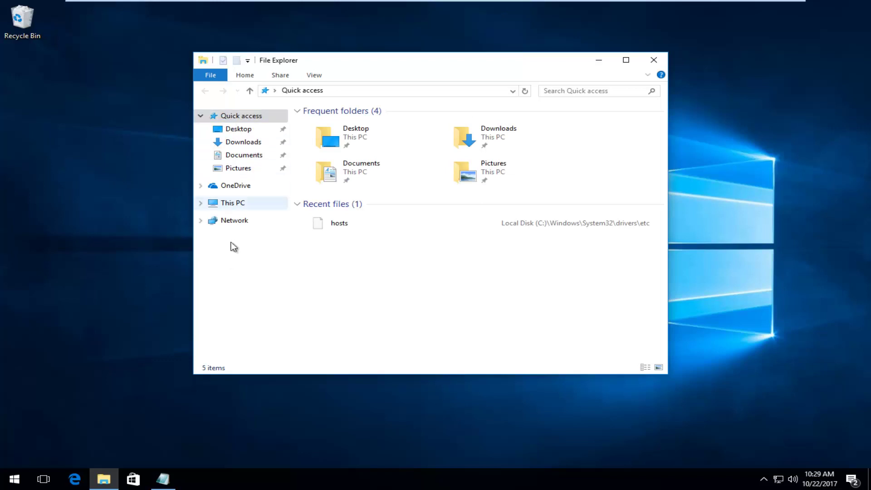
Go from This PC into Local Disk (C:) and open the Windows folder.
{"action": "left_click", "coordinate": [232, 205]}
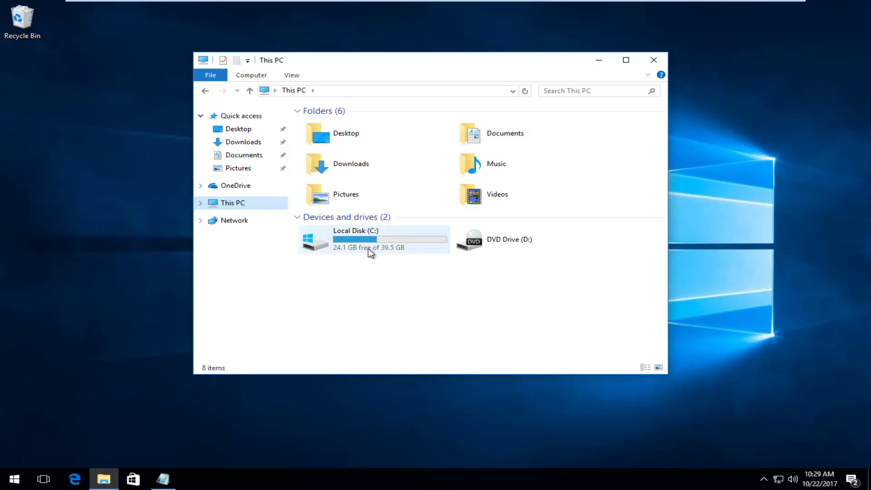
{"action": "mouse_move", "coordinate": [366, 248]}
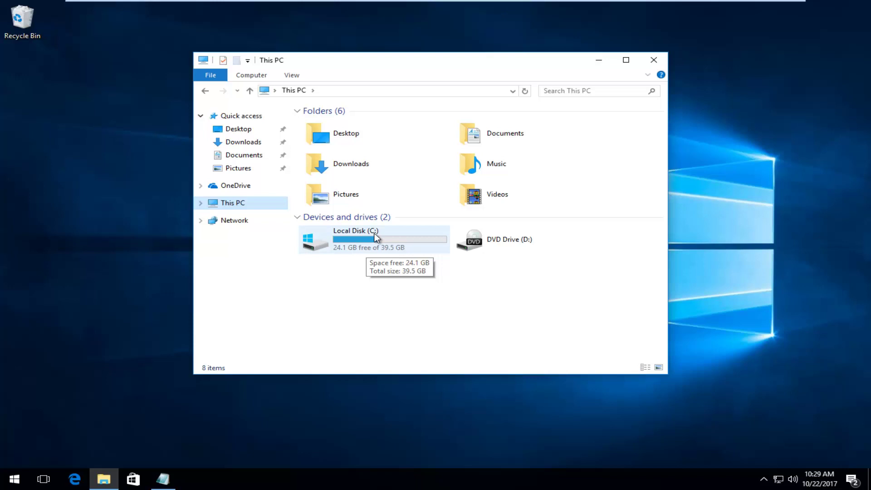
{"action": "double_click", "coordinate": [338, 243]}
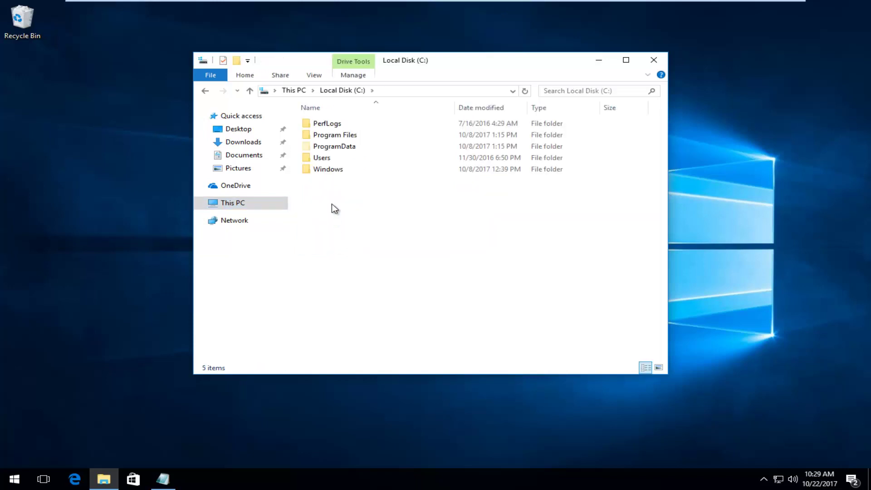
{"action": "double_click", "coordinate": [329, 171]}
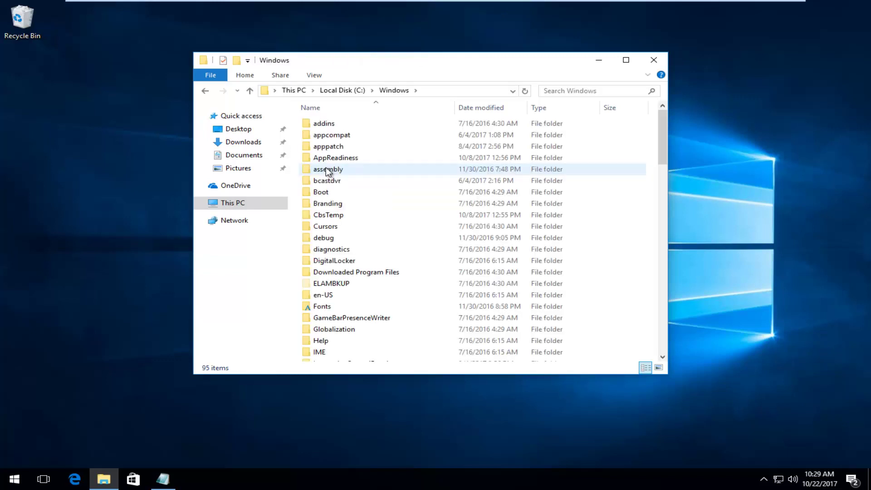
{"action": "right_click", "coordinate": [328, 170]}
{"action": "key", "text": "m"}
Open the System32 folder inside C:\Windows.
{"action": "scroll", "coordinate": [345, 202], "scroll_direction": "down", "scroll_amount": 1}
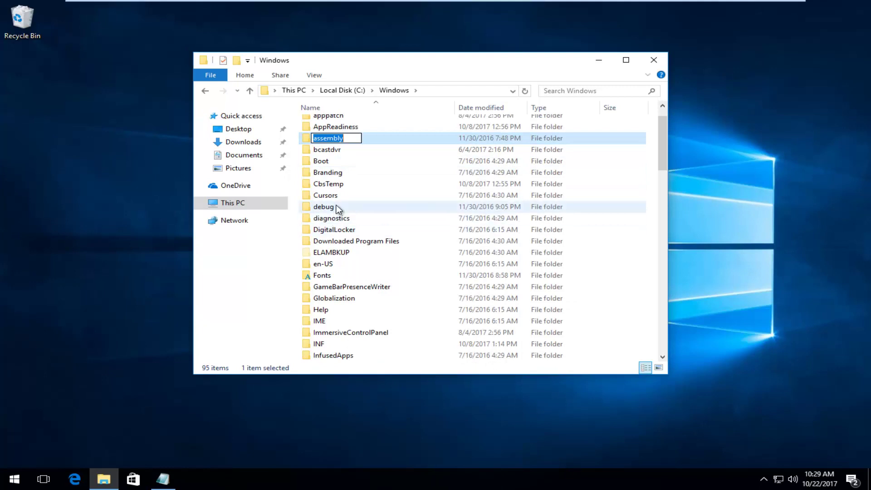
{"action": "scroll", "coordinate": [337, 208], "scroll_direction": "up", "scroll_amount": 1}
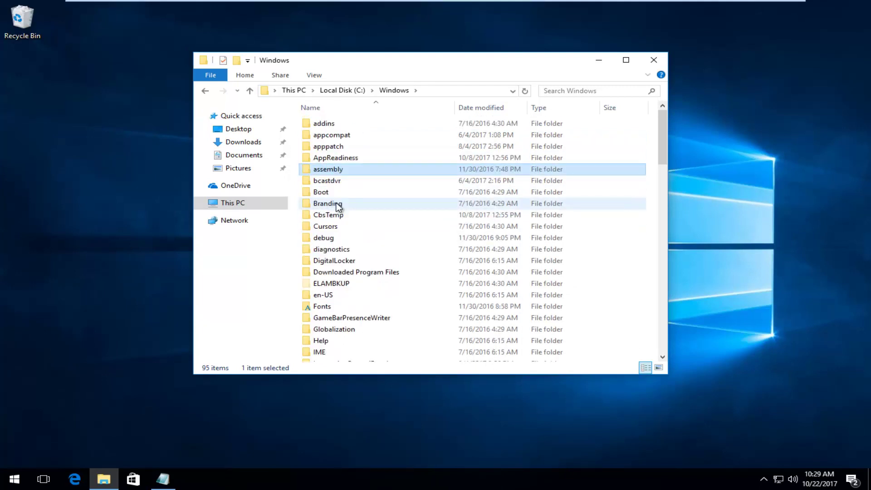
{"action": "scroll", "coordinate": [338, 206], "scroll_direction": "down", "scroll_amount": 12}
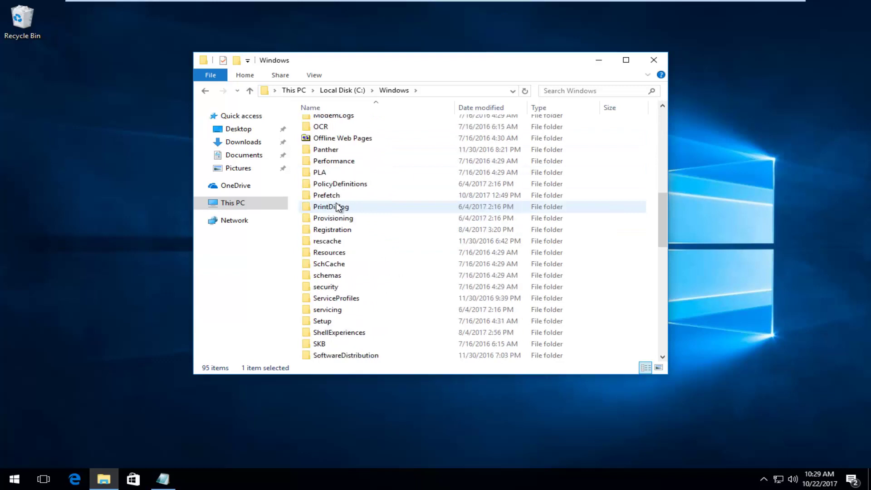
{"action": "scroll", "coordinate": [338, 206], "scroll_direction": "down", "scroll_amount": 3}
{"action": "left_click", "coordinate": [331, 299]}
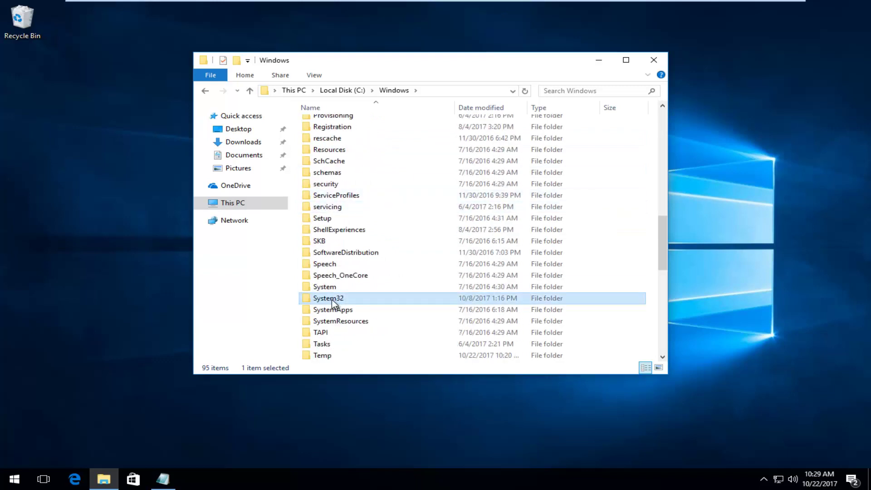
{"action": "double_click", "coordinate": [332, 300]}
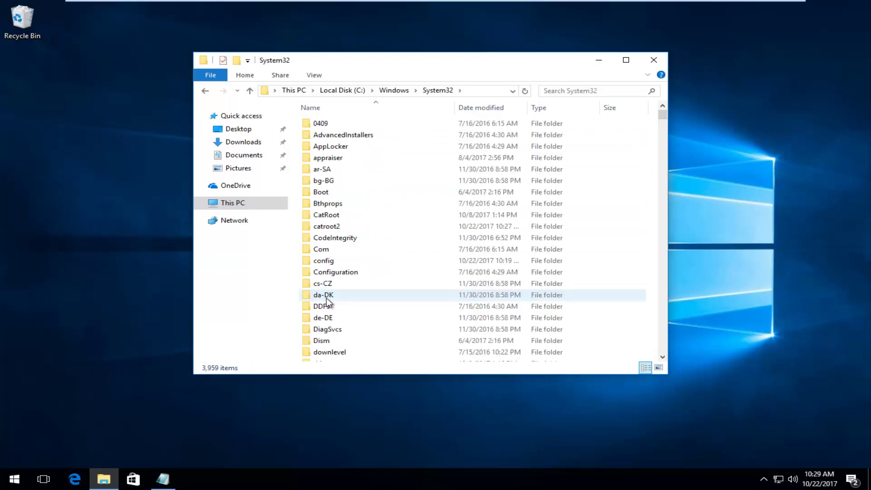
Select the drivers folder in System32.
{"action": "left_click", "coordinate": [350, 237]}
{"action": "scroll", "coordinate": [349, 234], "scroll_direction": "down", "scroll_amount": 2}
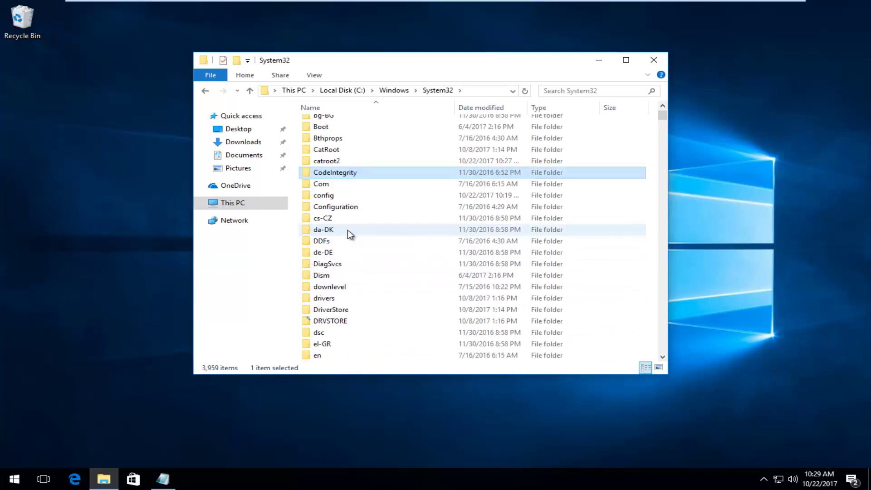
{"action": "scroll", "coordinate": [348, 229], "scroll_direction": "down", "scroll_amount": 1}
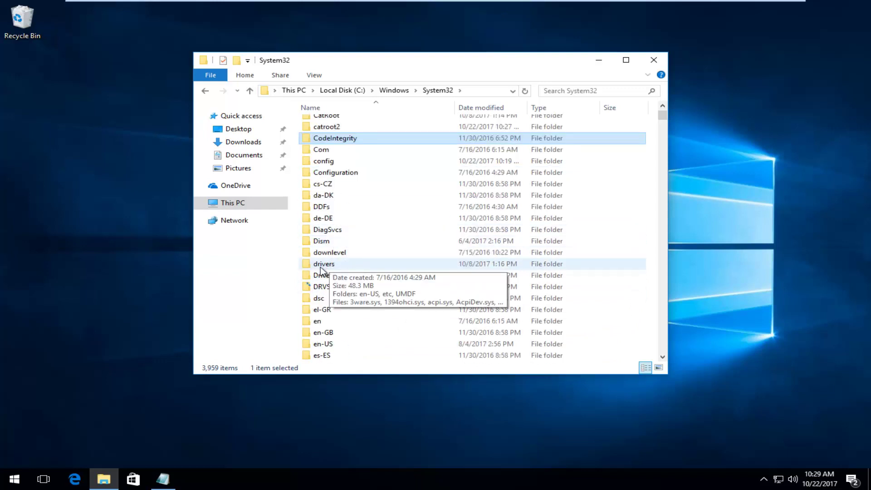
{"action": "left_click", "coordinate": [320, 267]}
Open the drivers folder and then its etc subfolder.
{"action": "double_click", "coordinate": [326, 265]}
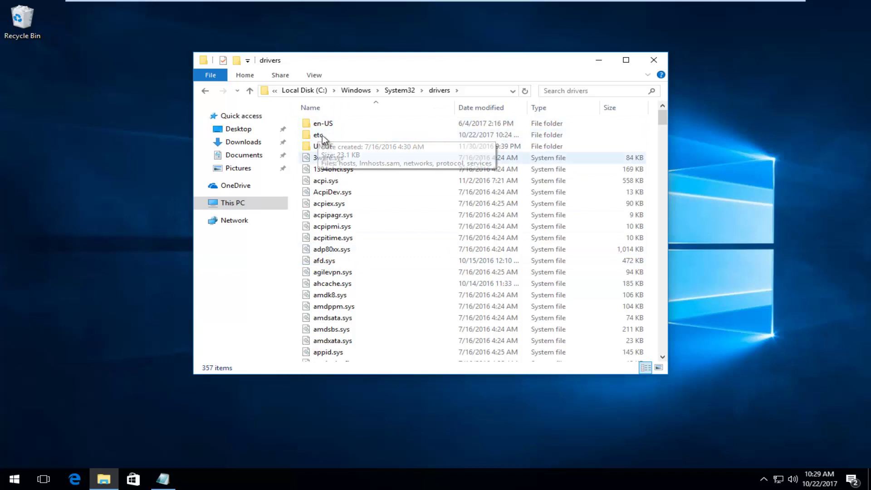
{"action": "scroll", "coordinate": [338, 154], "scroll_direction": "down", "scroll_amount": 3}
{"action": "scroll", "coordinate": [352, 162], "scroll_direction": "up", "scroll_amount": 3}
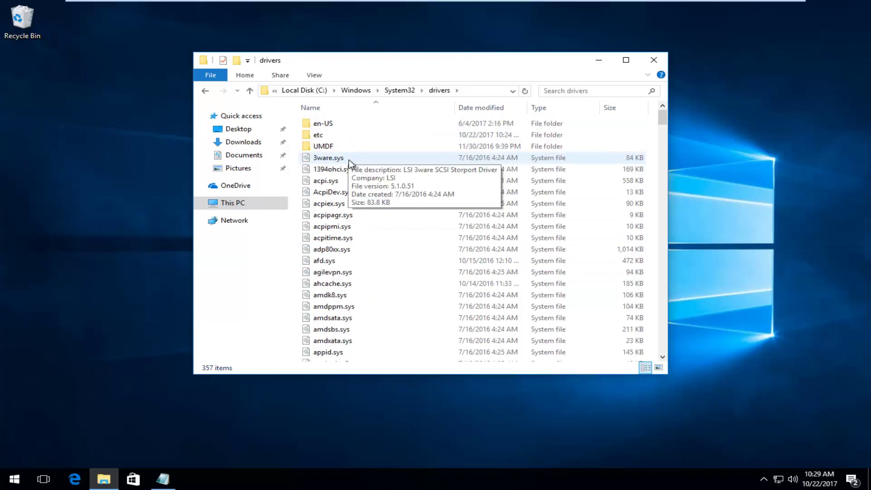
{"action": "double_click", "coordinate": [317, 136]}
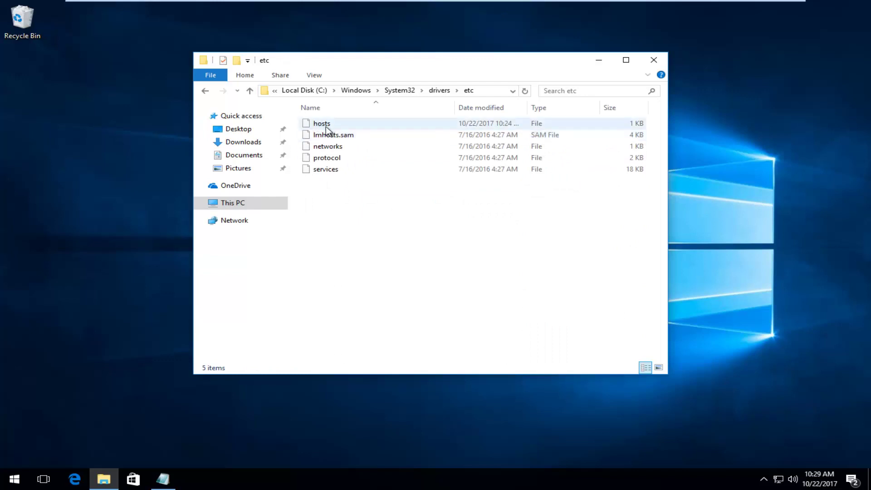
Copy the hosts file and bring up the desktop's context menu for pasting.
{"action": "right_click", "coordinate": [331, 126]}
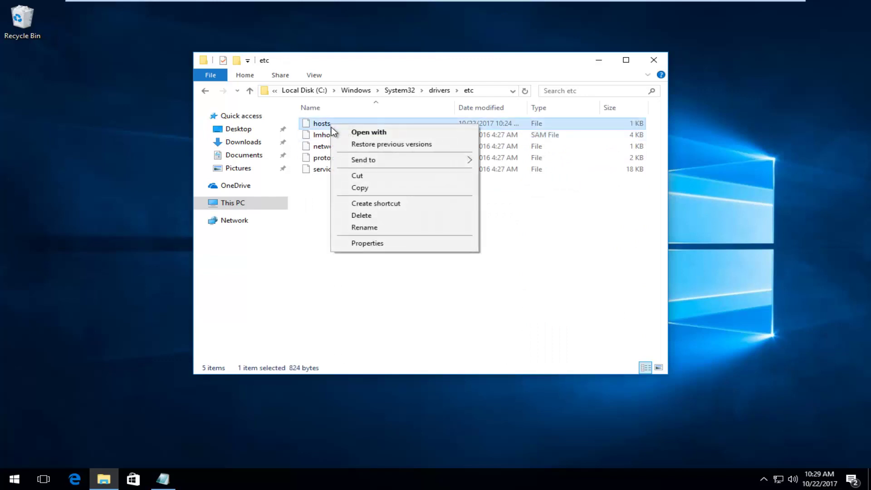
{"action": "left_click", "coordinate": [363, 189]}
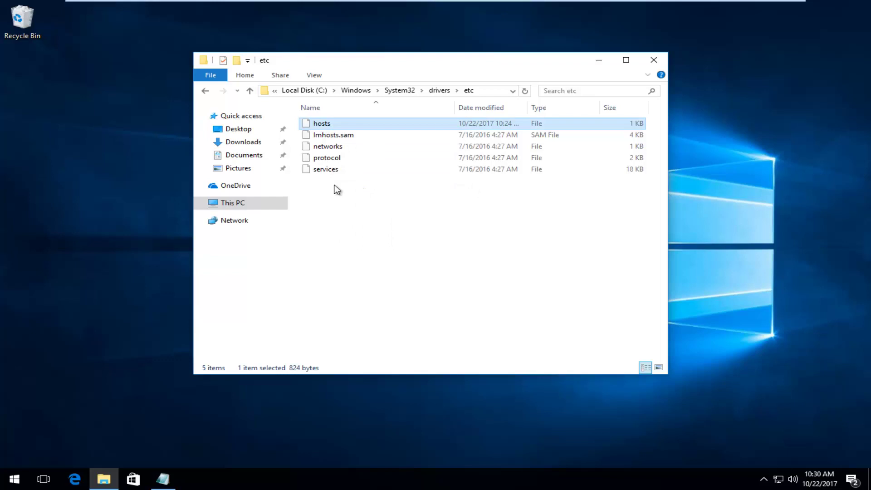
{"action": "left_click", "coordinate": [117, 100]}
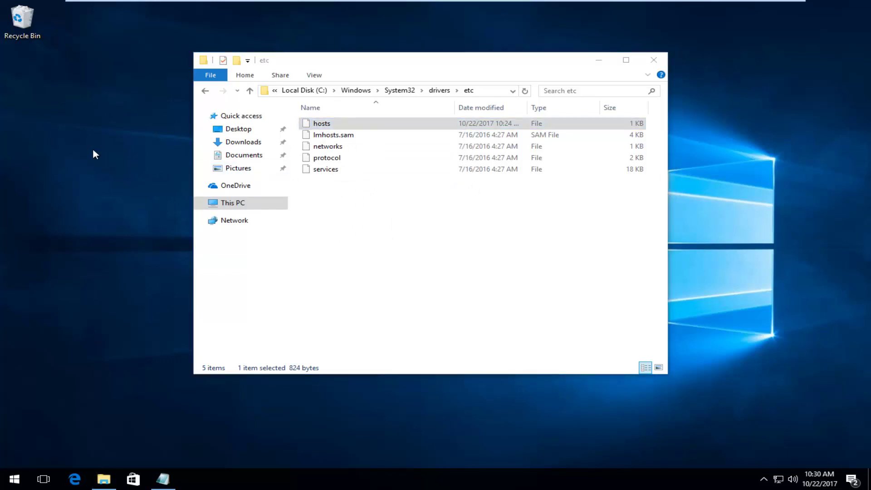
{"action": "right_click", "coordinate": [85, 111]}
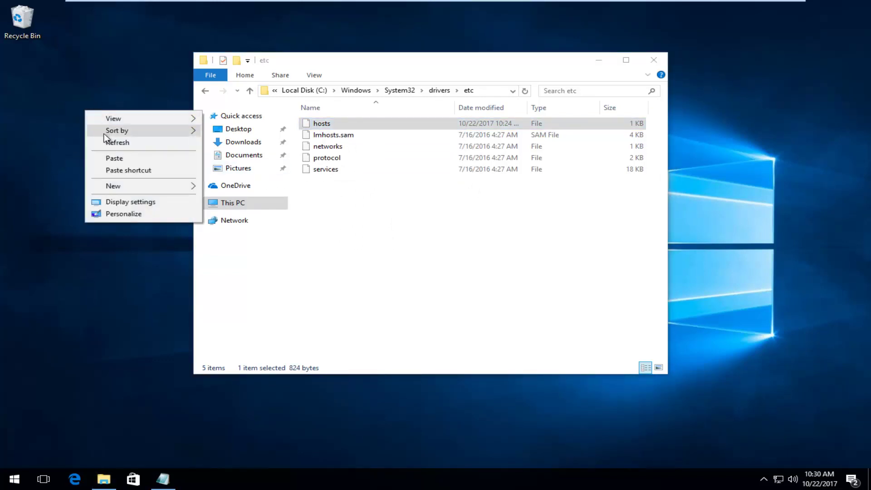
Paste a copy of hosts onto the desktop and open it in Notepad.
{"action": "left_click", "coordinate": [114, 158]}
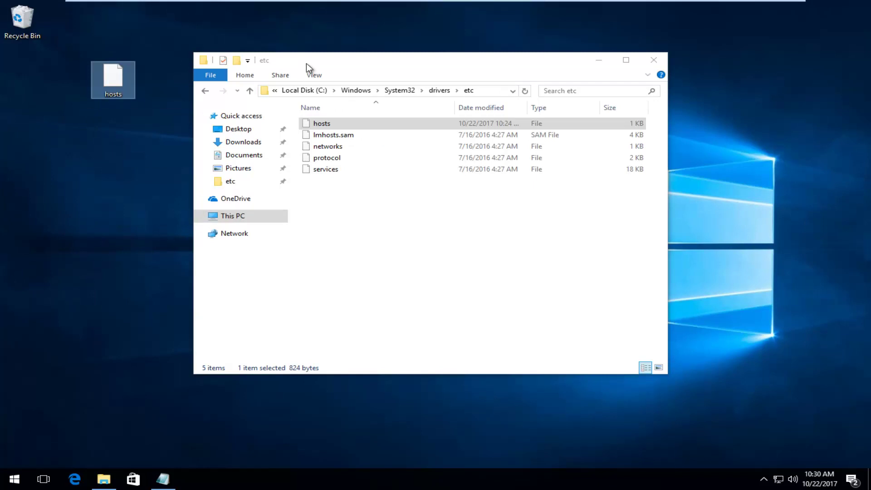
{"action": "left_click_drag", "start_coordinate": [306, 63], "coordinate": [422, 64]}
{"action": "left_click", "coordinate": [94, 66]}
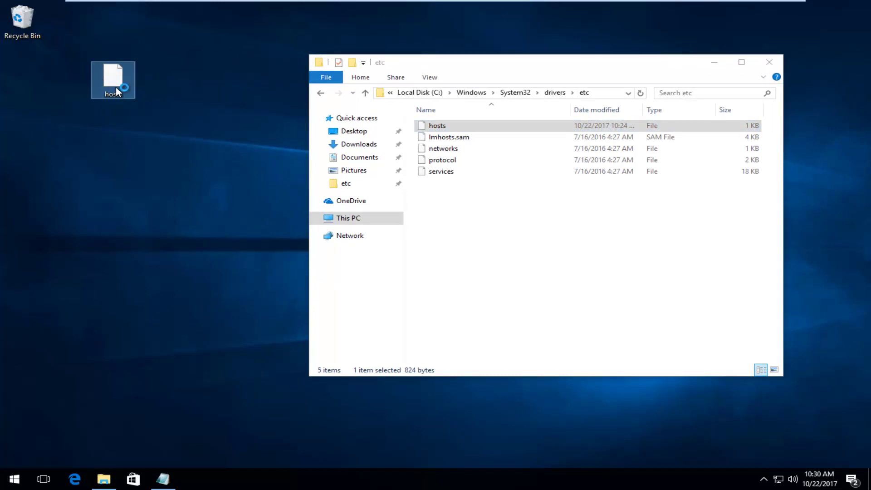
{"action": "double_click", "coordinate": [113, 84]}
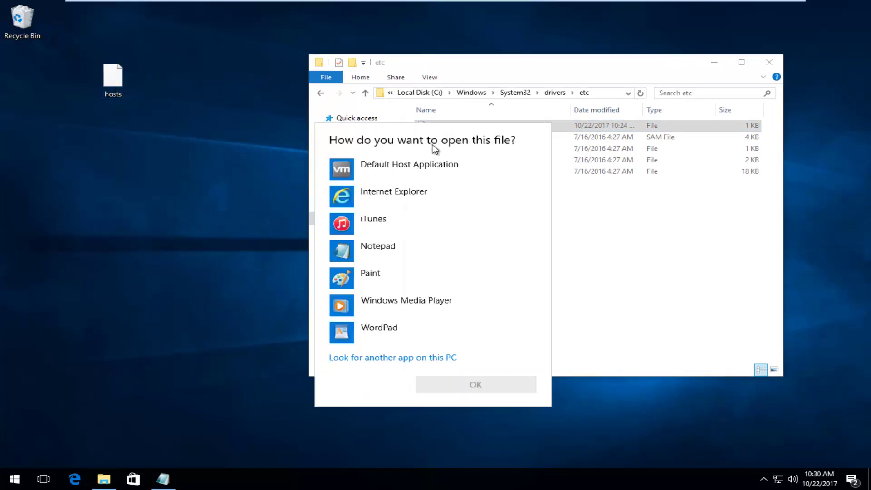
{"action": "left_click", "coordinate": [368, 248]}
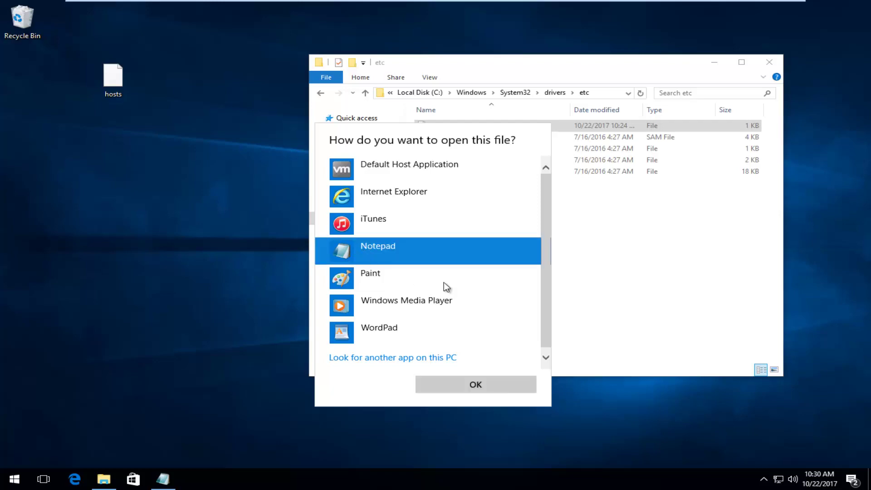
{"action": "left_click", "coordinate": [434, 386]}
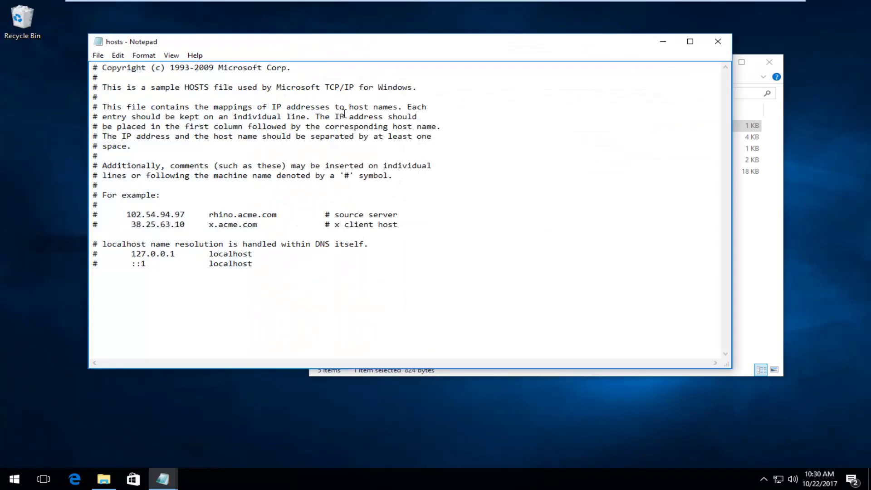
Bring the Untitled Notepad window forward and position it over the hosts window.
{"action": "left_click_drag", "start_coordinate": [303, 42], "coordinate": [356, 54]}
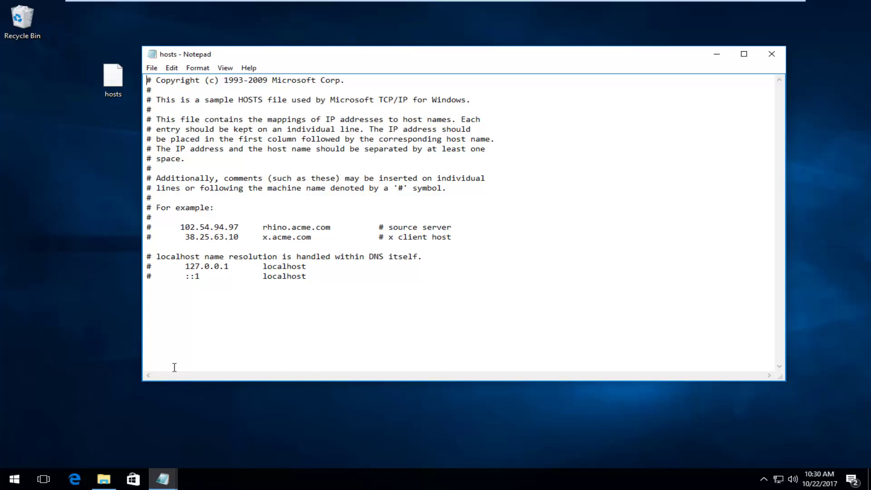
{"action": "left_click", "coordinate": [155, 476]}
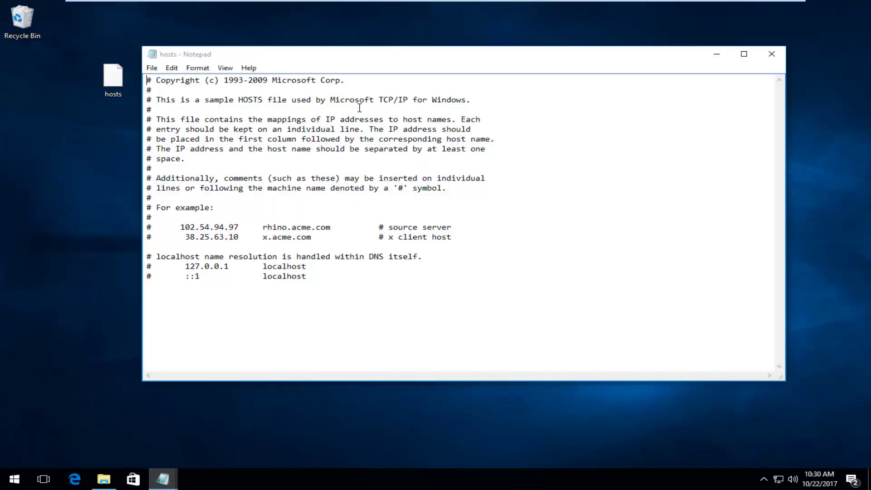
{"action": "left_click", "coordinate": [162, 479]}
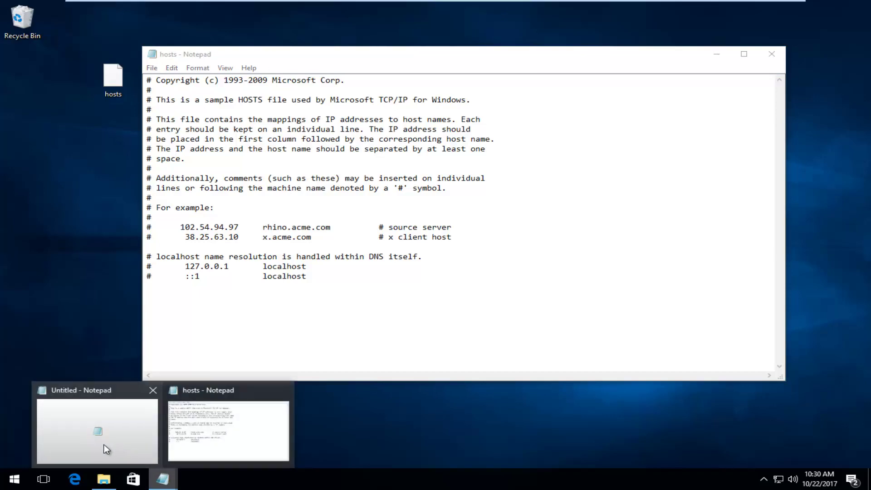
{"action": "left_click", "coordinate": [97, 445]}
{"action": "left_click_drag", "start_coordinate": [233, 37], "coordinate": [378, 138]}
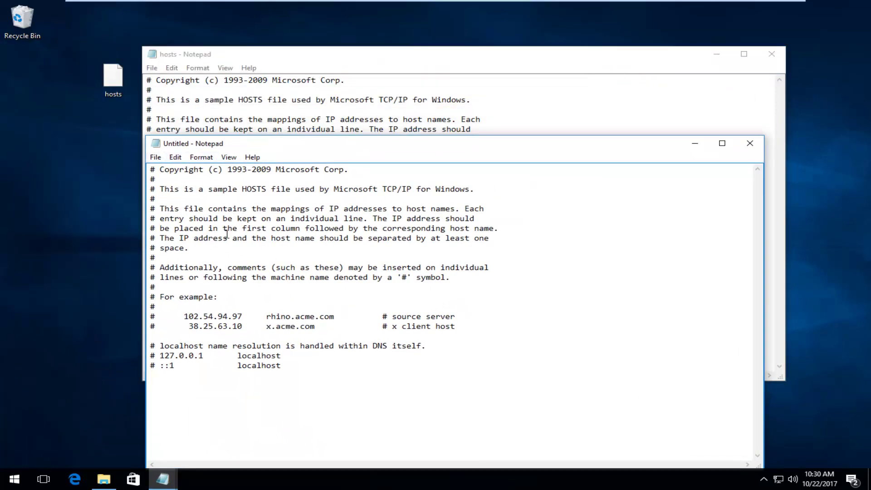
{"action": "left_click_drag", "start_coordinate": [351, 156], "coordinate": [367, 72]}
Select and copy all the default hosts text in Untitled, then close it.
{"action": "left_click_drag", "start_coordinate": [361, 311], "coordinate": [154, 75]}
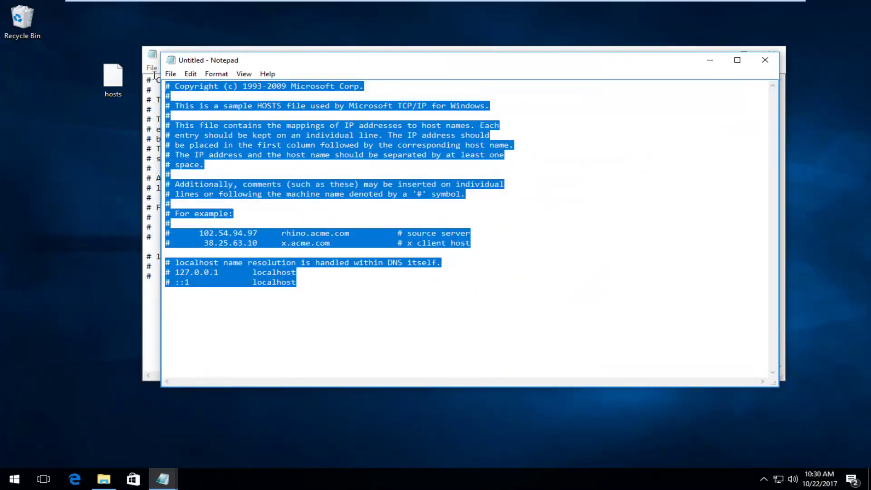
{"action": "right_click", "coordinate": [230, 115]}
{"action": "left_click", "coordinate": [259, 147]}
{"action": "left_click", "coordinate": [497, 289]}
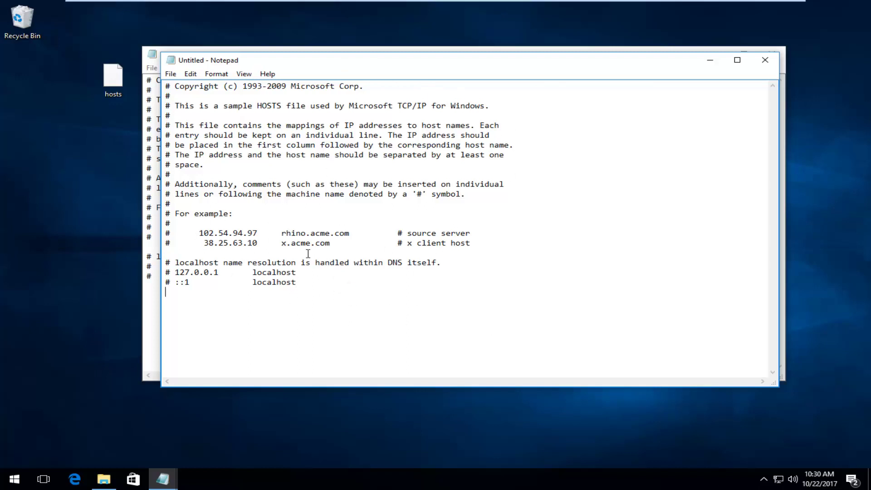
{"action": "key", "text": "ctrl+a"}
{"action": "right_click", "coordinate": [306, 162]}
{"action": "left_click", "coordinate": [317, 198]}
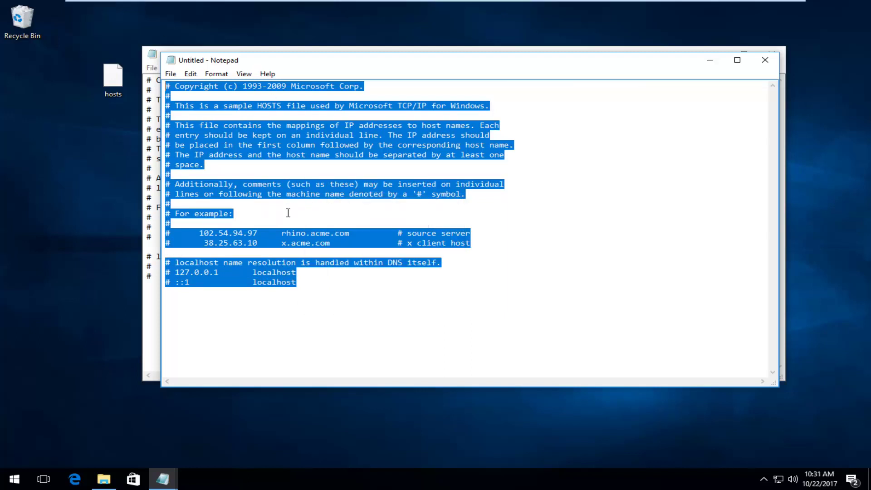
{"action": "right_click", "coordinate": [396, 170]}
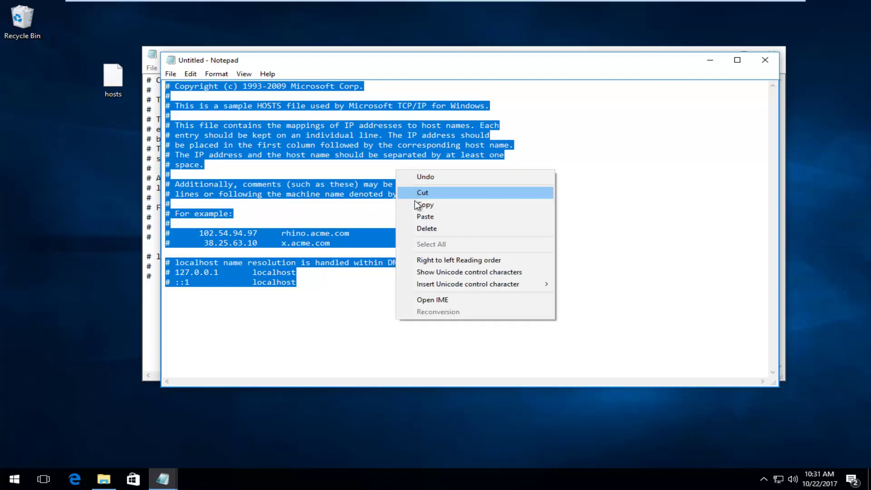
{"action": "left_click", "coordinate": [416, 202]}
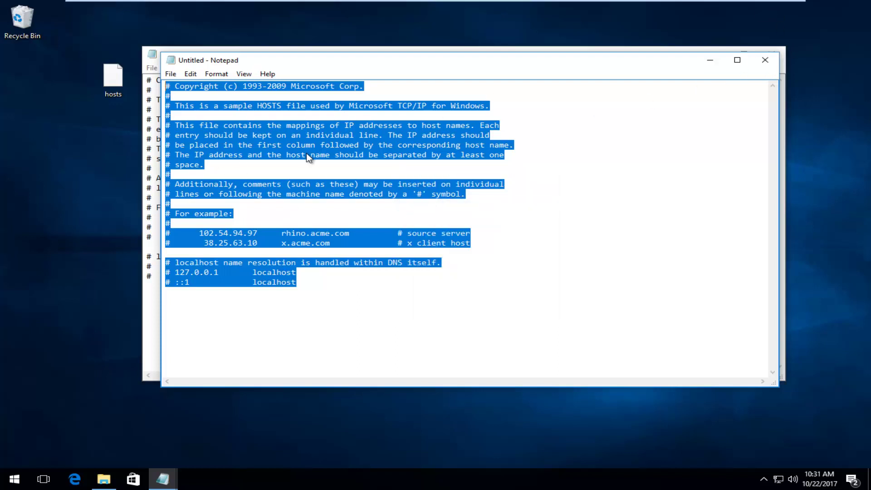
{"action": "key", "text": "alt+F4"}
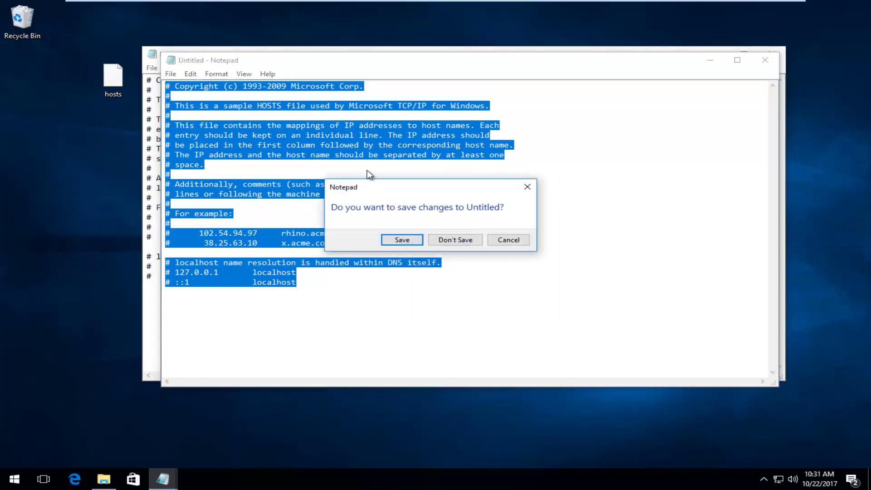
Discard Untitled and replace the desktop hosts file's contents with the pasted default text.
{"action": "left_click", "coordinate": [508, 239]}
{"action": "left_click", "coordinate": [710, 60]}
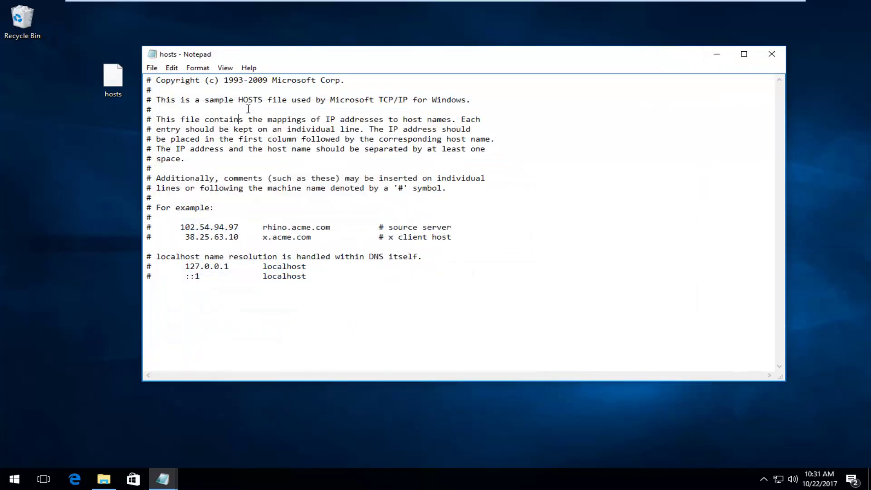
{"action": "key", "text": "ctrl+a"}
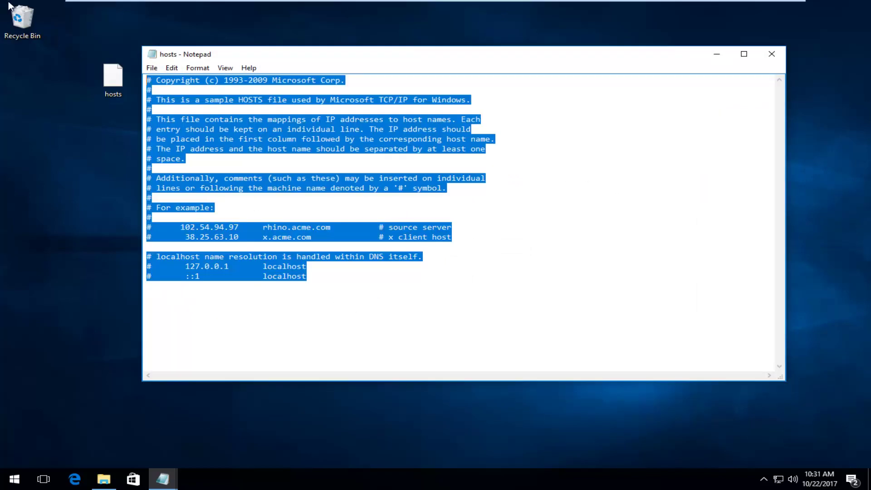
{"action": "key", "text": "Delete"}
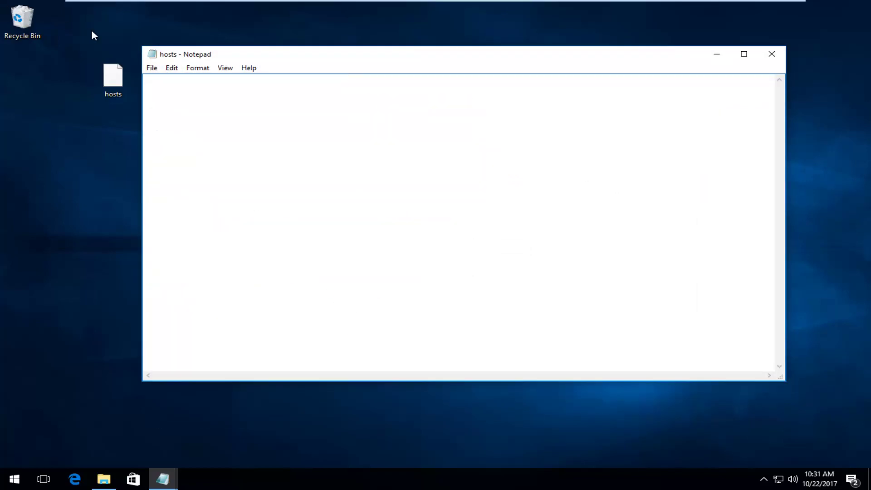
{"action": "right_click", "coordinate": [204, 108]}
{"action": "left_click", "coordinate": [227, 154]}
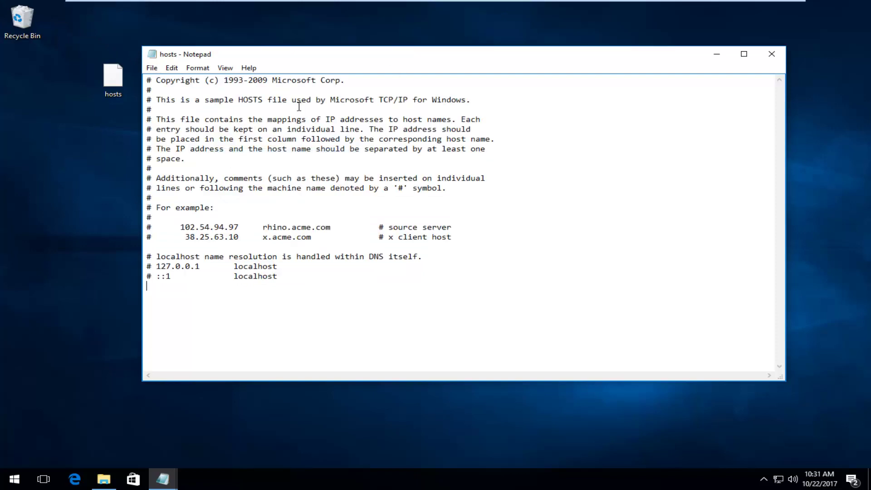
Save the hosts file and close Notepad.
{"action": "left_click", "coordinate": [153, 68]}
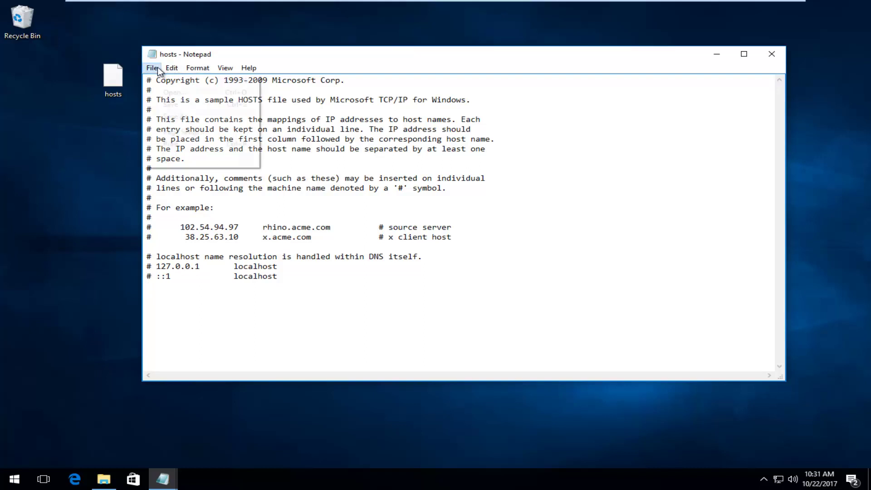
{"action": "left_click", "coordinate": [166, 105]}
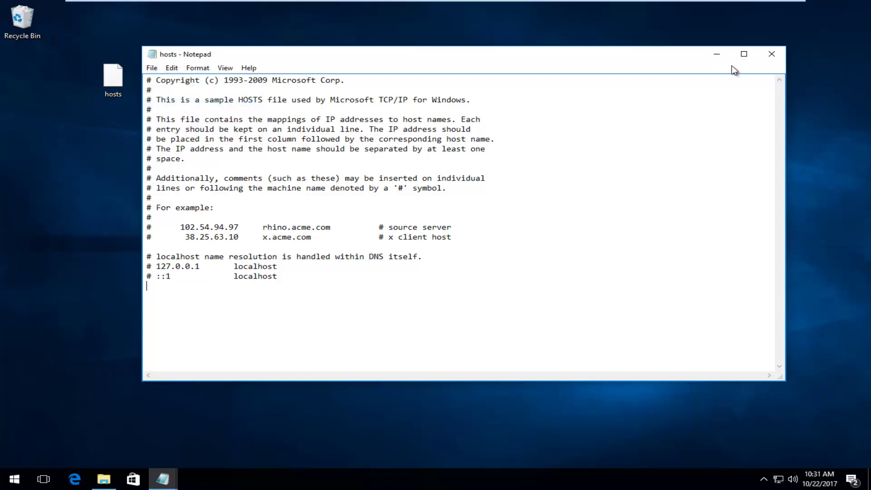
{"action": "left_click", "coordinate": [771, 54]}
Move the edited desktop hosts file into etc, replacing the original with administrator permission.
{"action": "left_click", "coordinate": [524, 72]}
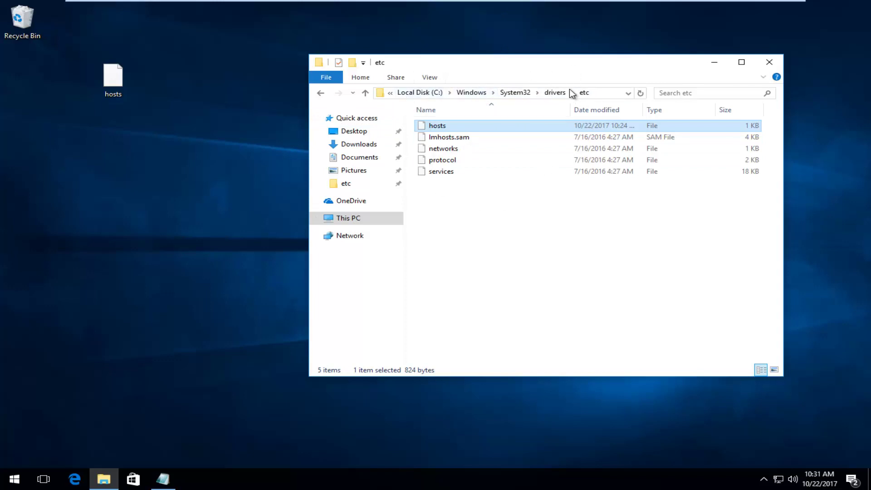
{"action": "left_click", "coordinate": [130, 88]}
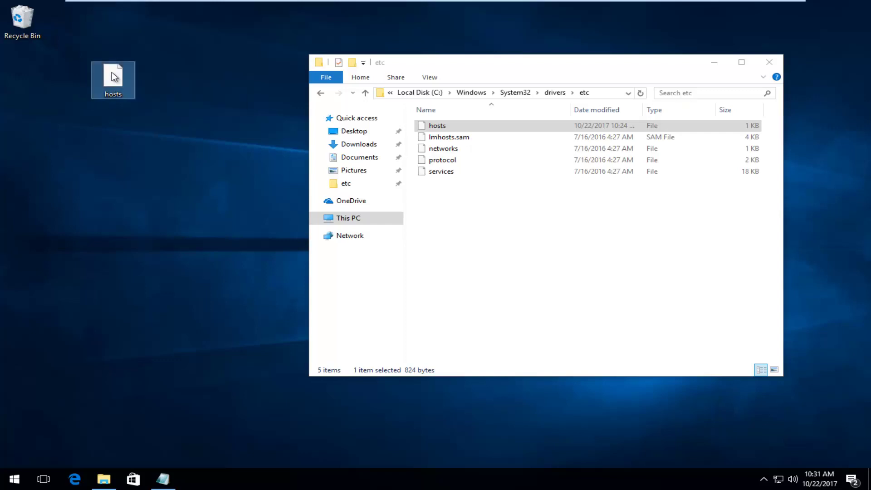
{"action": "mouse_move", "coordinate": [114, 80]}
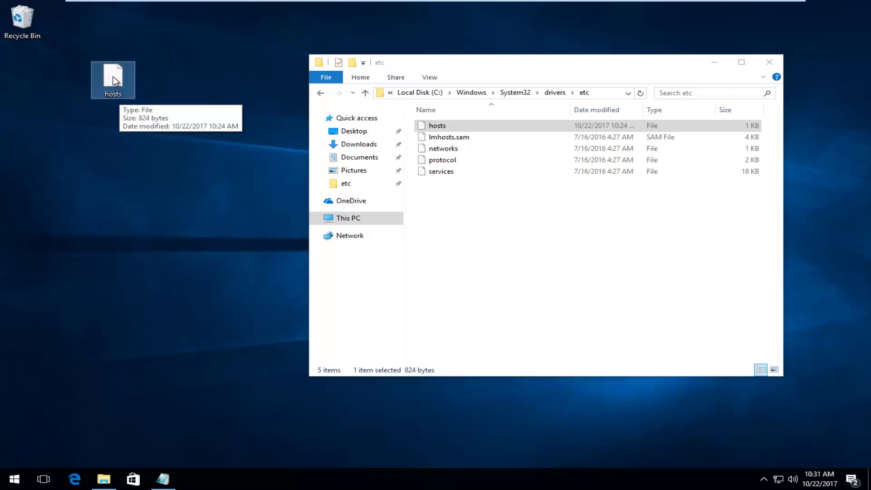
{"action": "left_click_drag", "start_coordinate": [114, 80], "coordinate": [470, 197]}
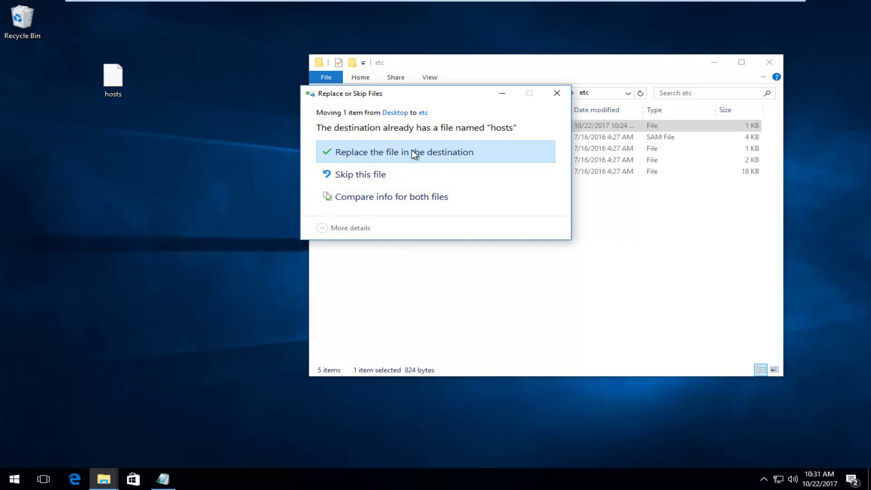
{"action": "left_click", "coordinate": [434, 152]}
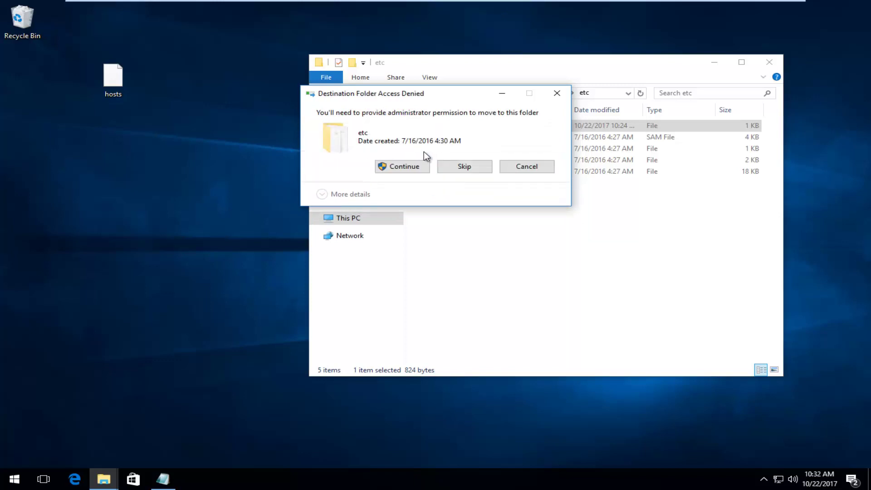
{"action": "left_click", "coordinate": [392, 167]}
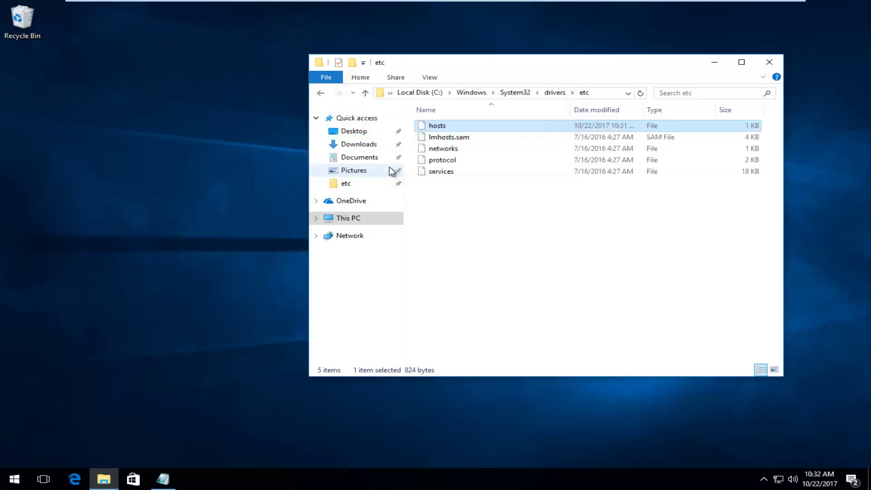
{"action": "left_click_drag", "start_coordinate": [472, 67], "coordinate": [356, 80]}
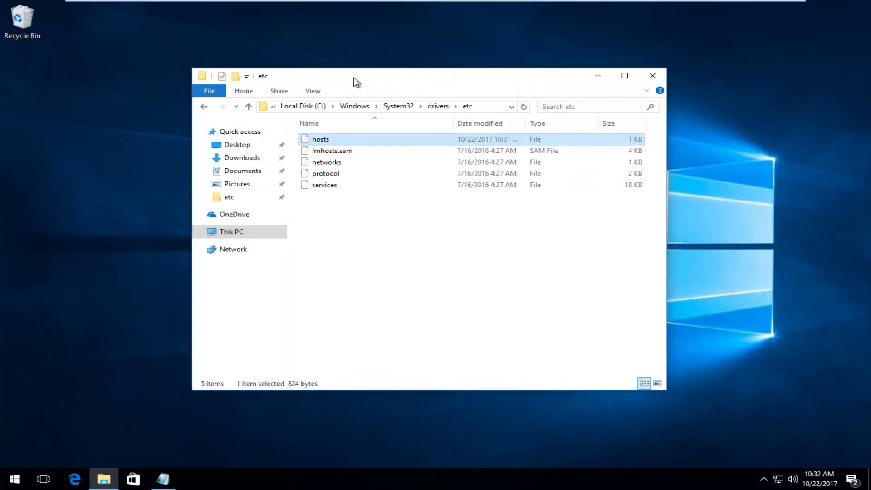